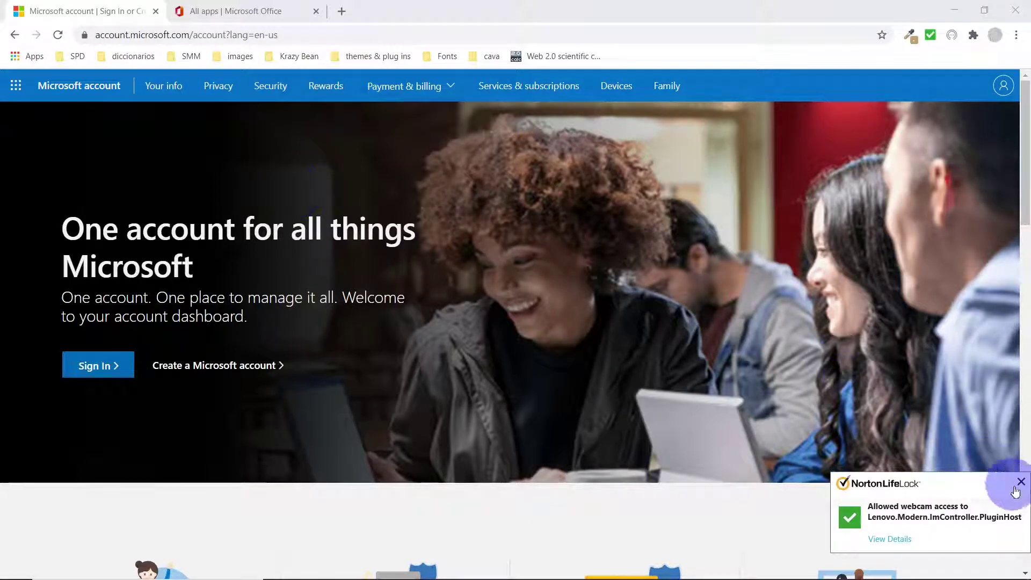
Close the NortonLifeLock webcam-access notification and launch Microsoft Store from the taskbar
{"action": "left_click", "coordinate": [1020, 481]}
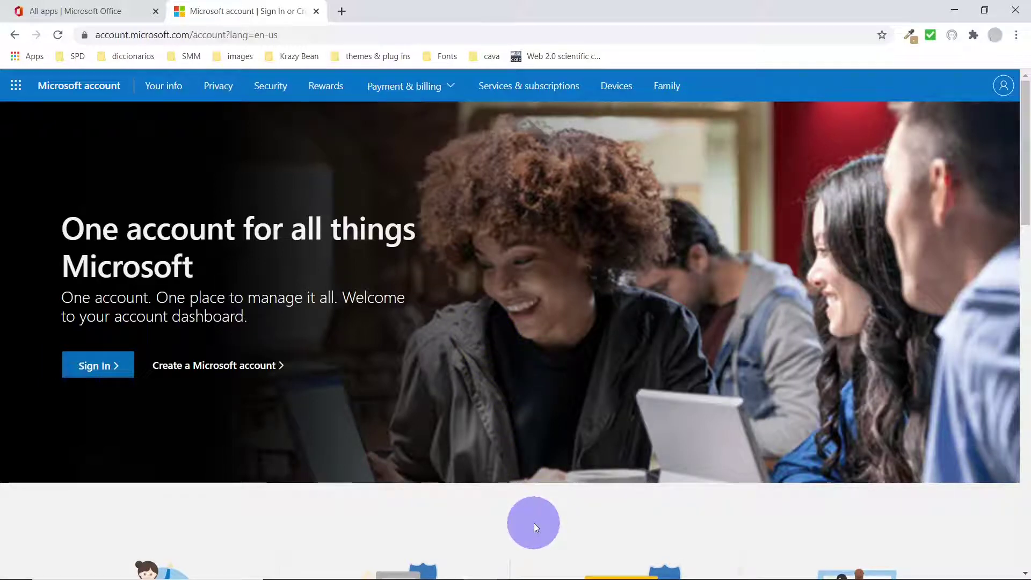
{"action": "mouse_move", "coordinate": [349, 577]}
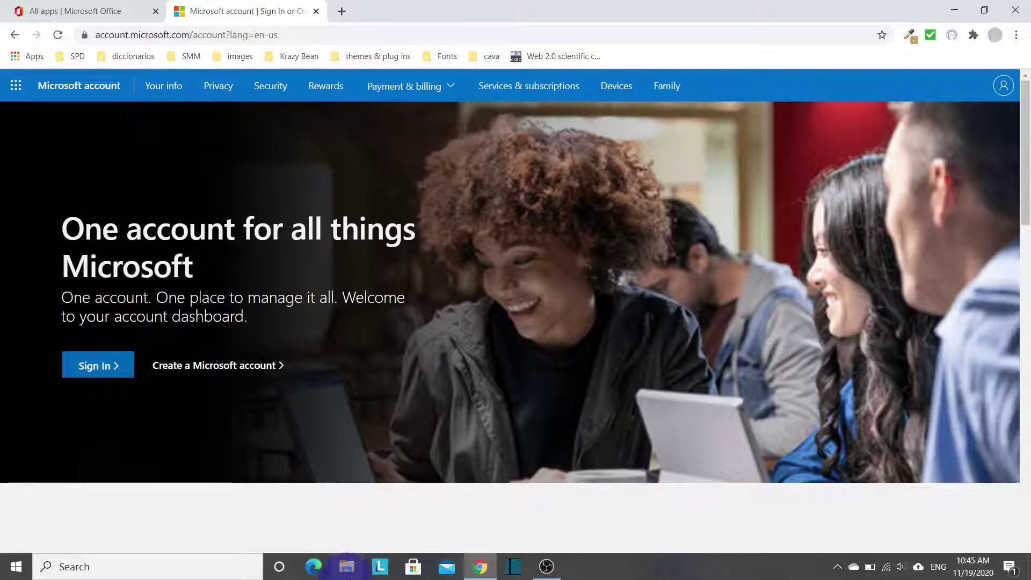
{"action": "left_click", "coordinate": [414, 573]}
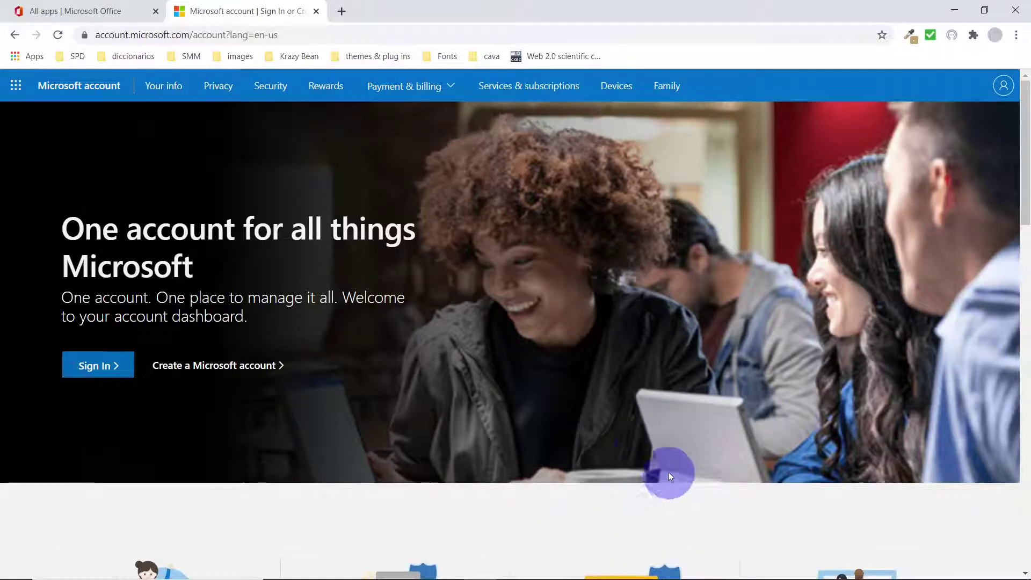
{"action": "mouse_move", "coordinate": [610, 569]}
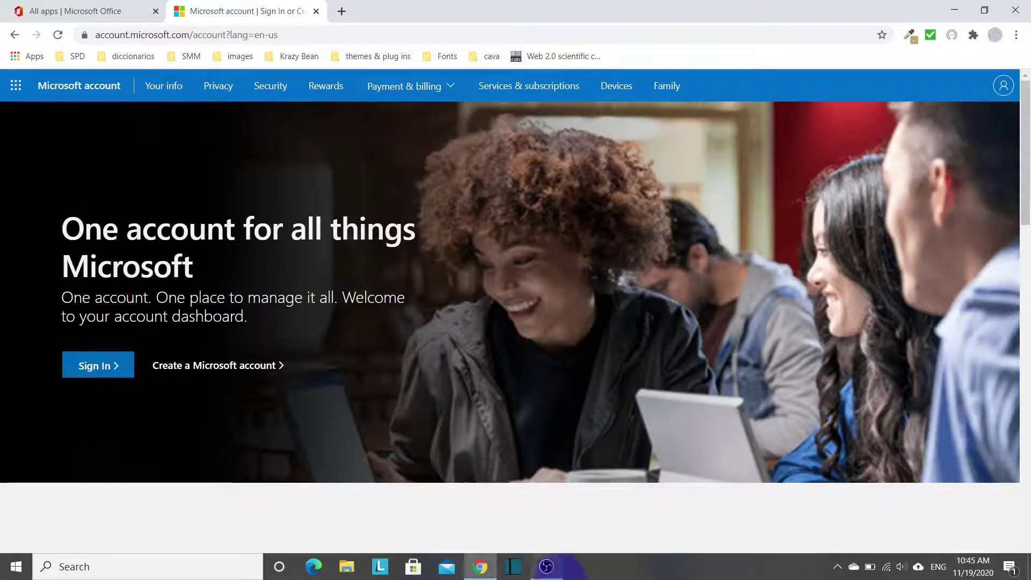
{"action": "left_click", "coordinate": [413, 568]}
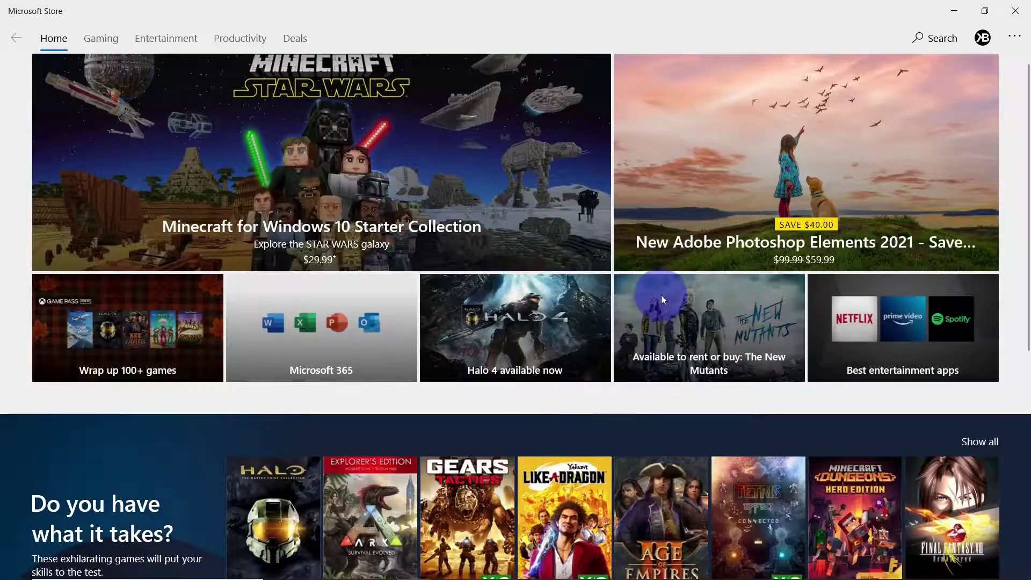
Search the Microsoft Store for 'office'
{"action": "scroll", "coordinate": [726, 234], "scroll_direction": "down", "scroll_amount": 8}
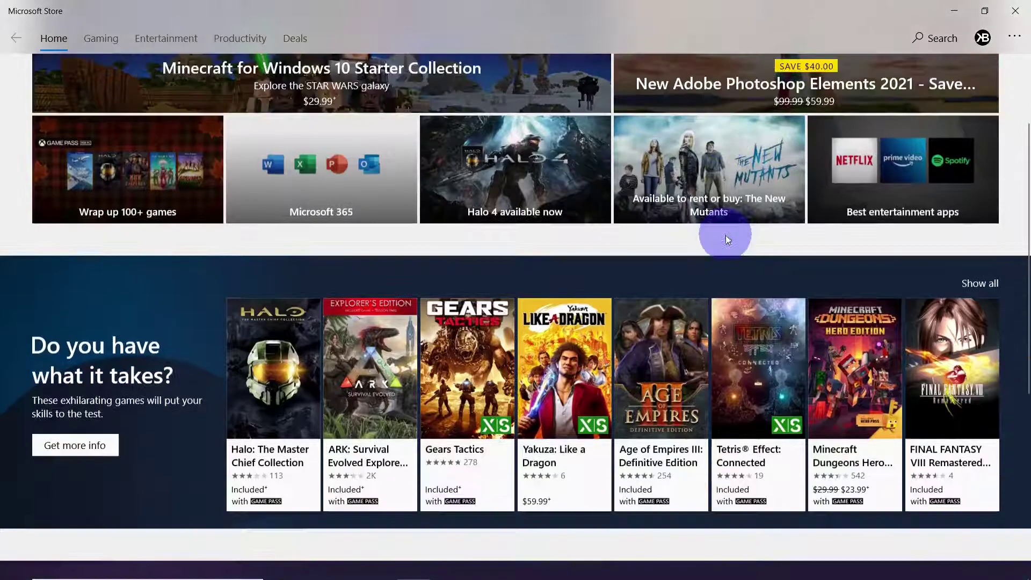
{"action": "scroll", "coordinate": [725, 236], "scroll_direction": "down", "scroll_amount": 10}
{"action": "scroll", "coordinate": [725, 236], "scroll_direction": "up", "scroll_amount": 10}
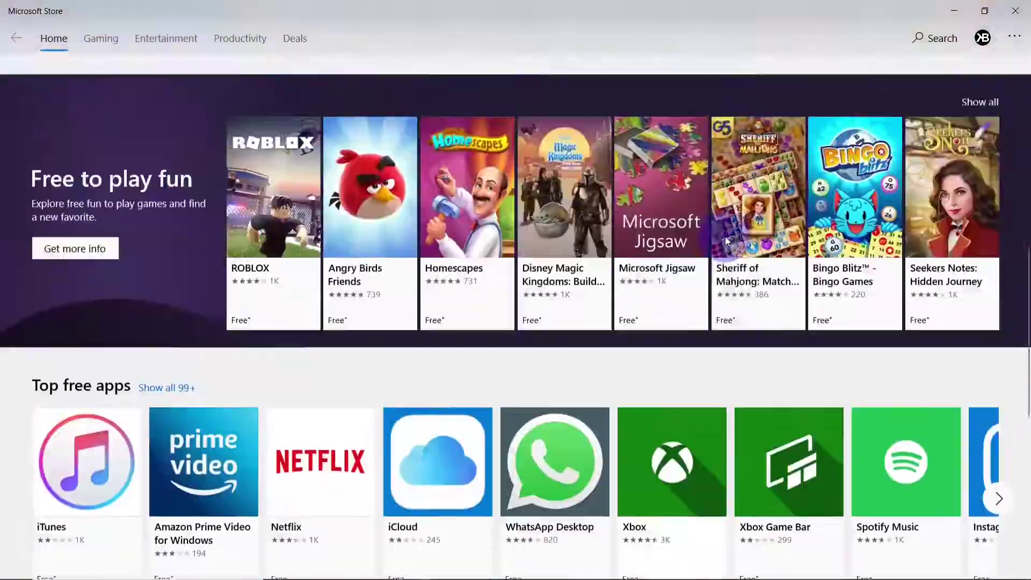
{"action": "scroll", "coordinate": [725, 236], "scroll_direction": "up", "scroll_amount": 8}
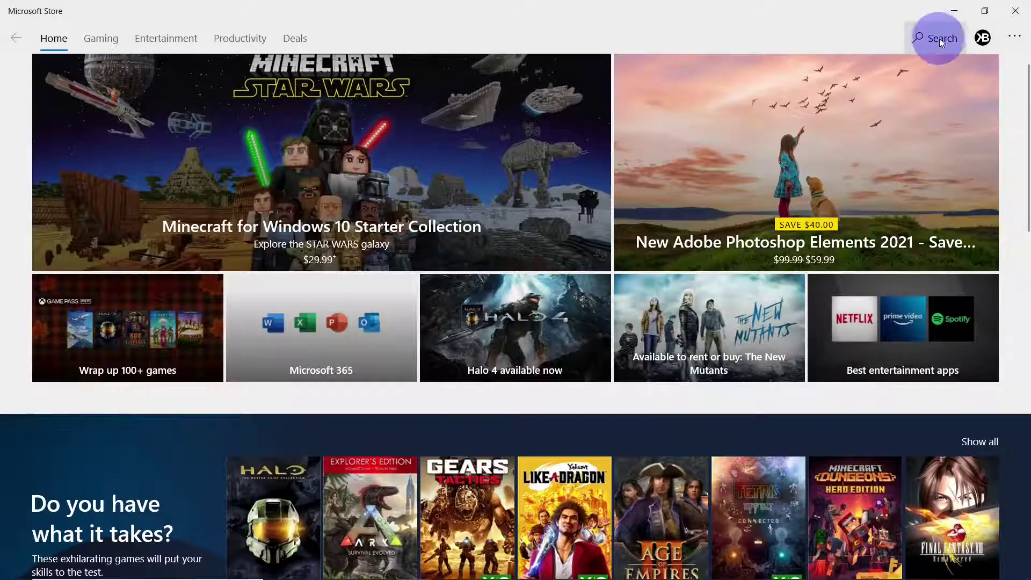
{"action": "left_click", "coordinate": [939, 39]}
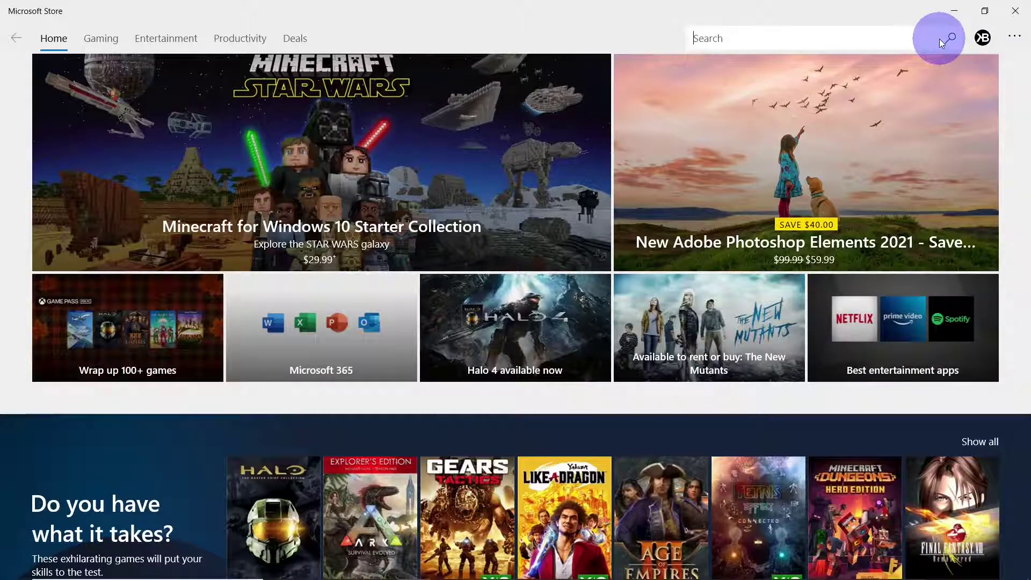
{"action": "type", "text": "office"}
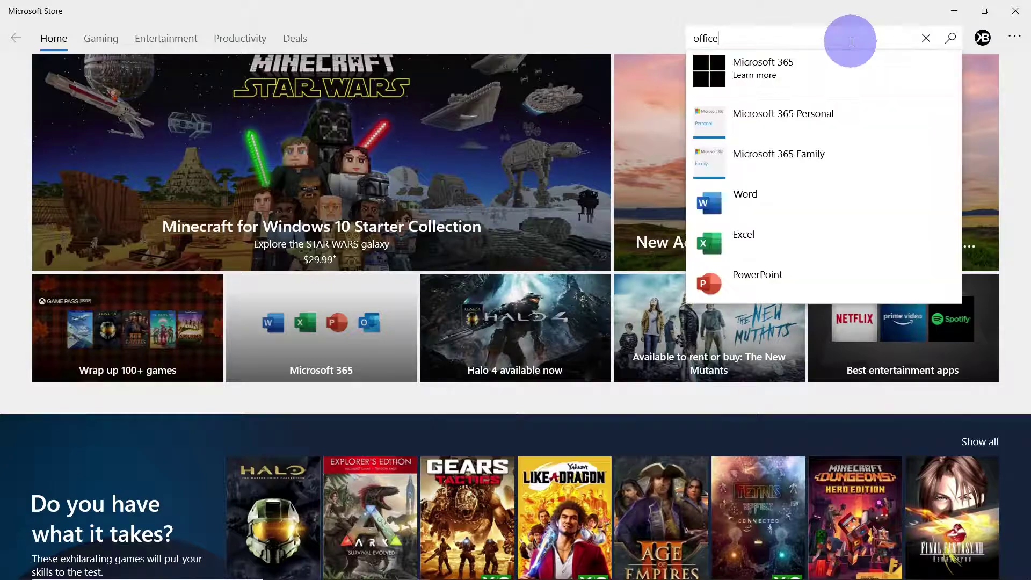
{"action": "key", "text": "Return"}
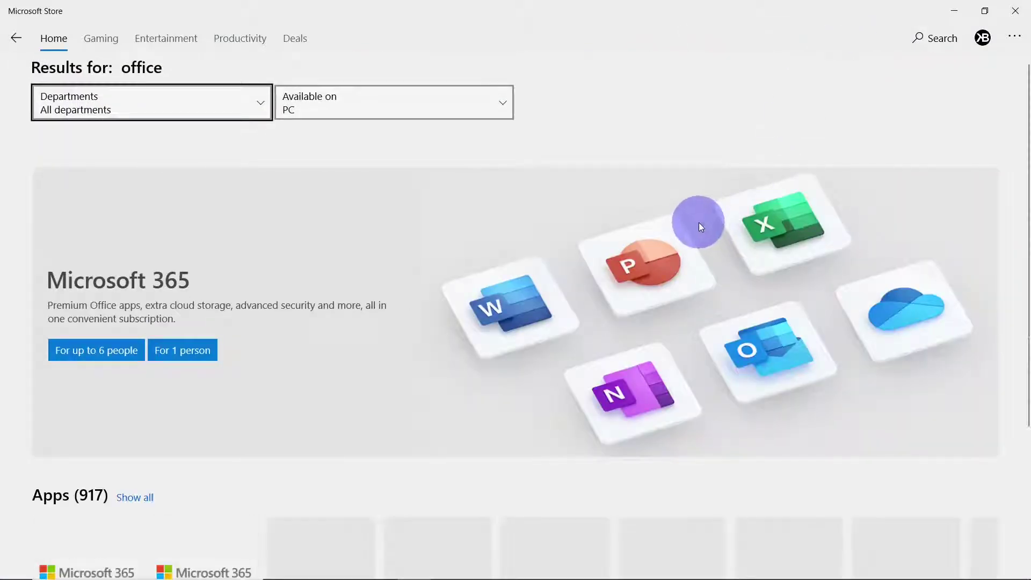
Page the office Apps results forward to Publisher, OneNote, OneDrive and Trio Office
{"action": "scroll", "coordinate": [675, 289], "scroll_direction": "down", "scroll_amount": 6}
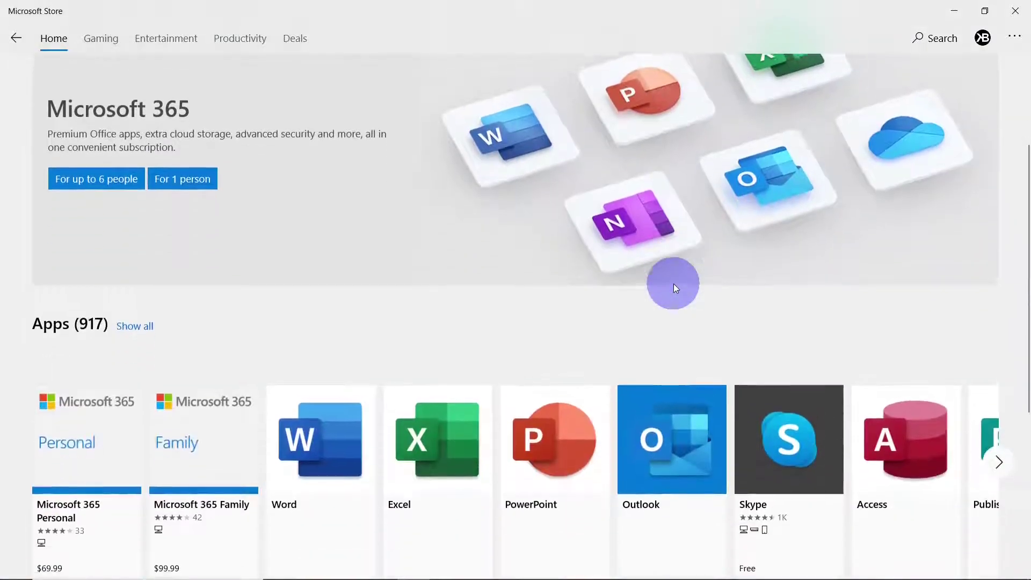
{"action": "scroll", "coordinate": [675, 288], "scroll_direction": "down", "scroll_amount": 5}
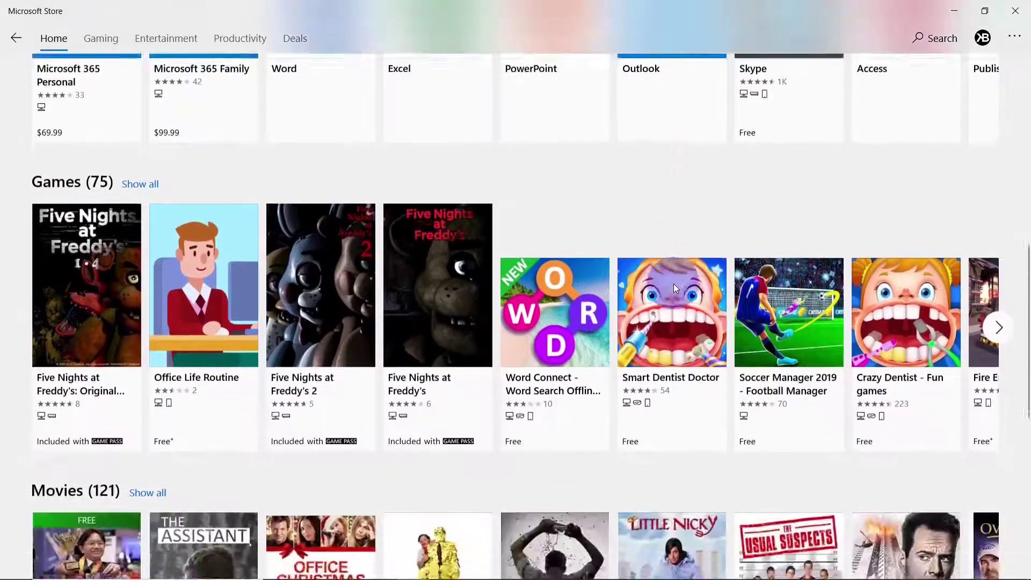
{"action": "scroll", "coordinate": [673, 284], "scroll_direction": "up", "scroll_amount": 6}
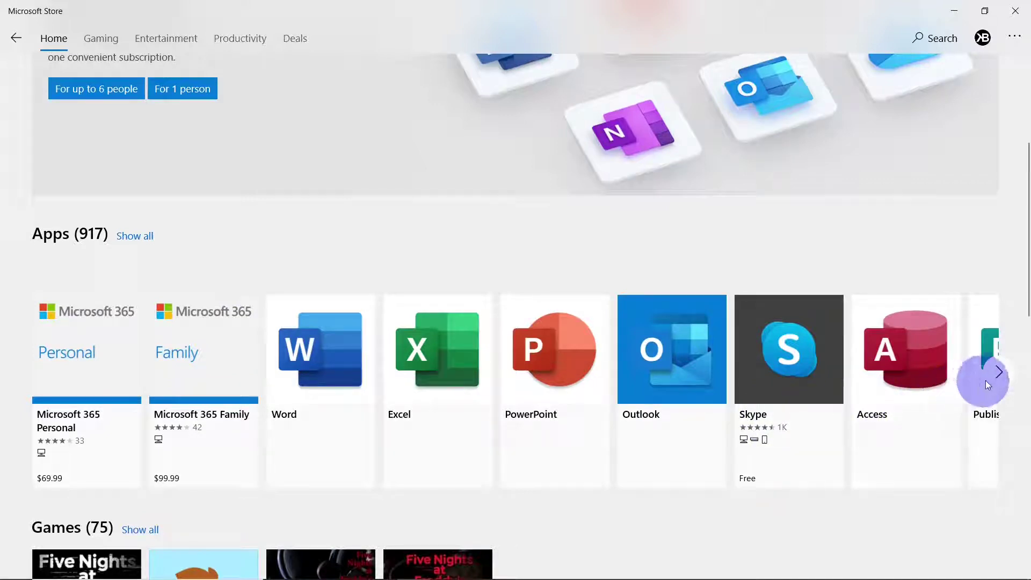
{"action": "left_click", "coordinate": [997, 373]}
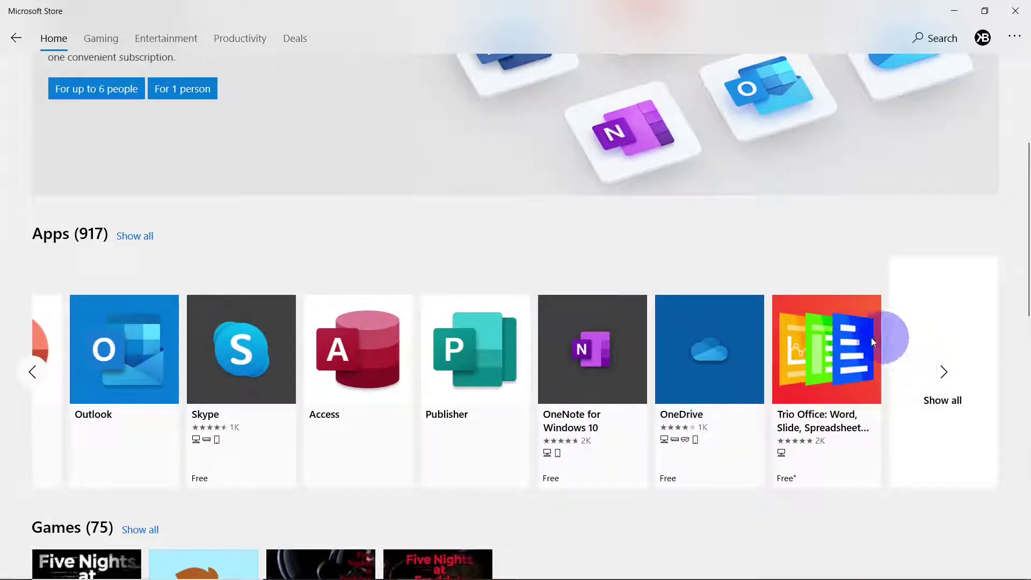
Show all office apps and scroll the grid down to the Office app marked Installed
{"action": "left_click", "coordinate": [941, 401]}
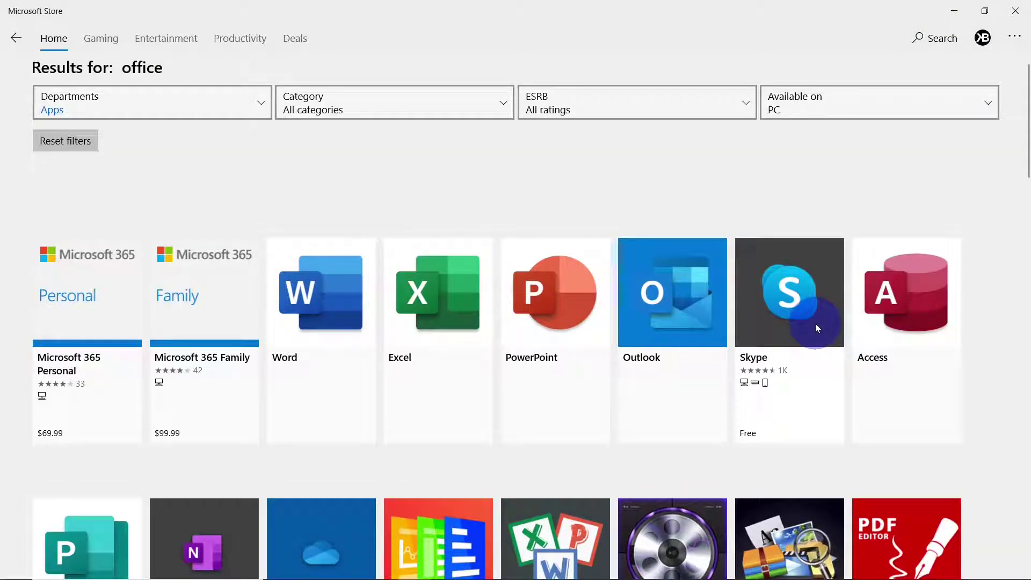
{"action": "scroll", "coordinate": [827, 322], "scroll_direction": "down", "scroll_amount": 5}
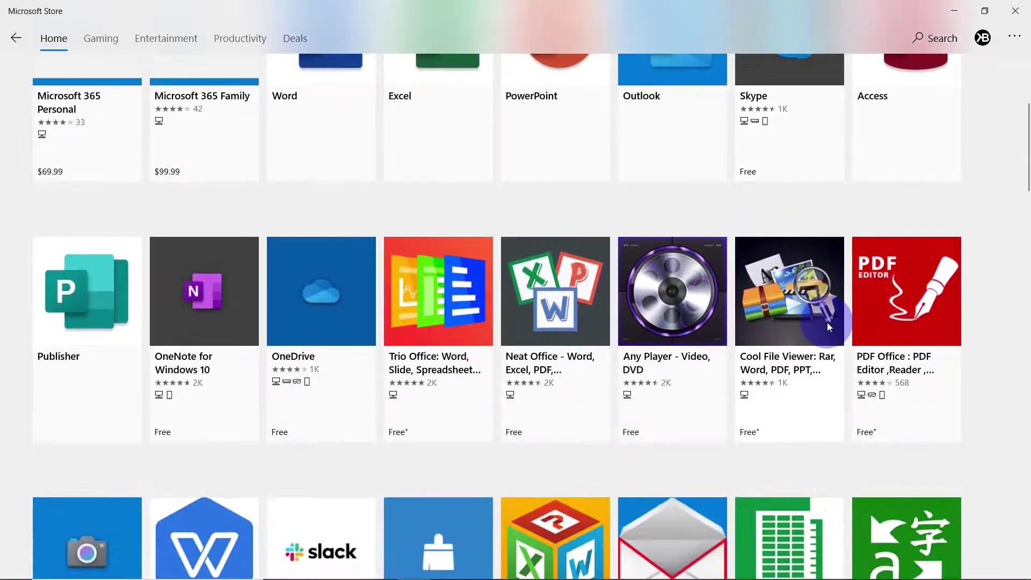
{"action": "scroll", "coordinate": [827, 322], "scroll_direction": "down", "scroll_amount": 2}
{"action": "scroll", "coordinate": [827, 322], "scroll_direction": "up", "scroll_amount": 4}
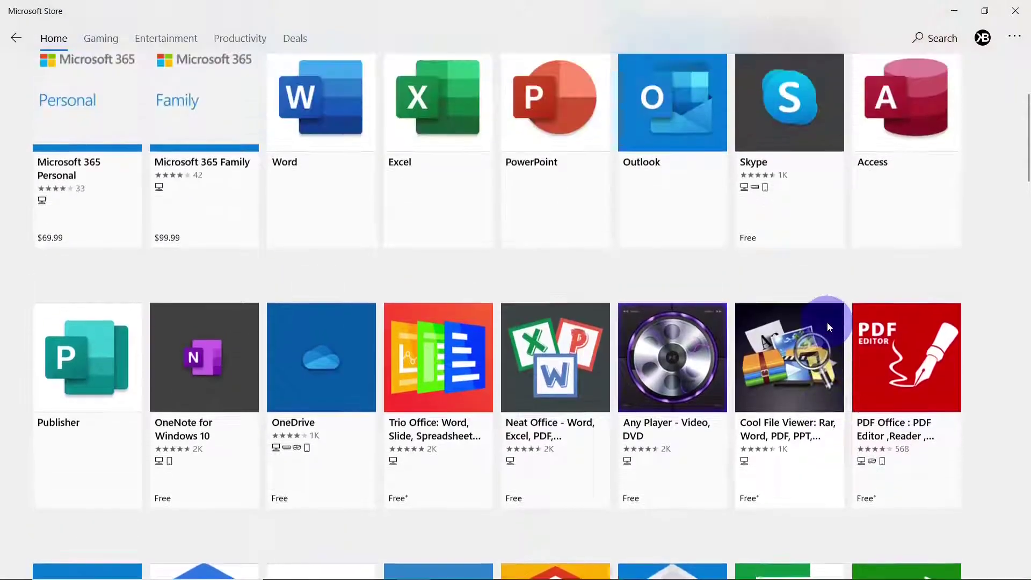
{"action": "scroll", "coordinate": [827, 322], "scroll_direction": "up", "scroll_amount": 1}
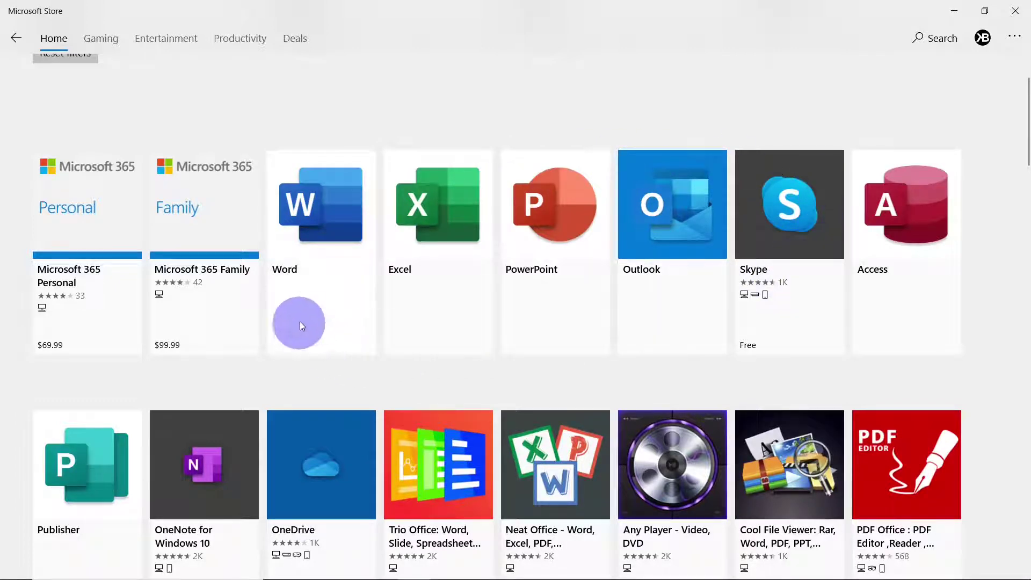
{"action": "scroll", "coordinate": [701, 243], "scroll_direction": "down", "scroll_amount": 2}
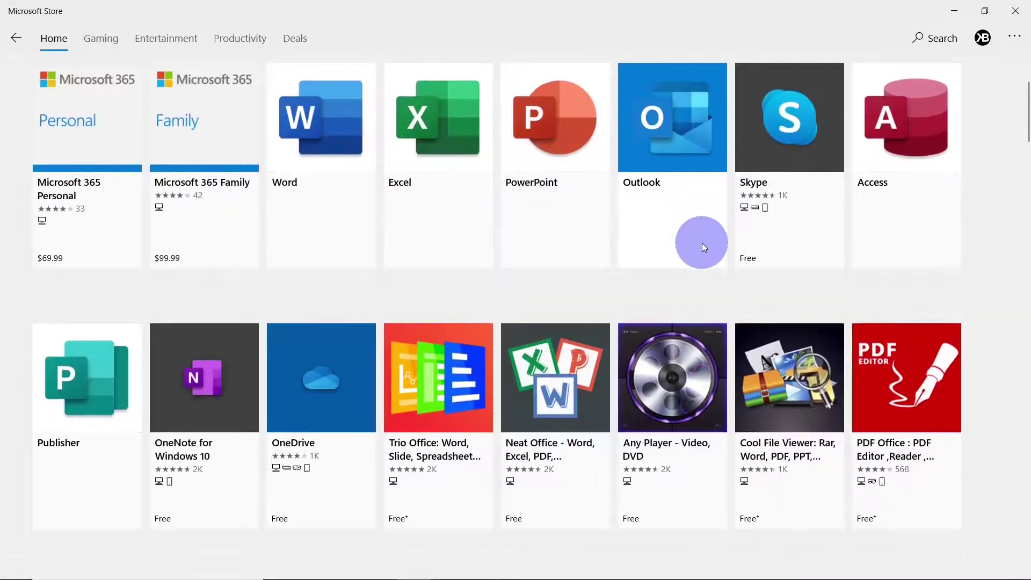
{"action": "scroll", "coordinate": [702, 246], "scroll_direction": "down", "scroll_amount": 5}
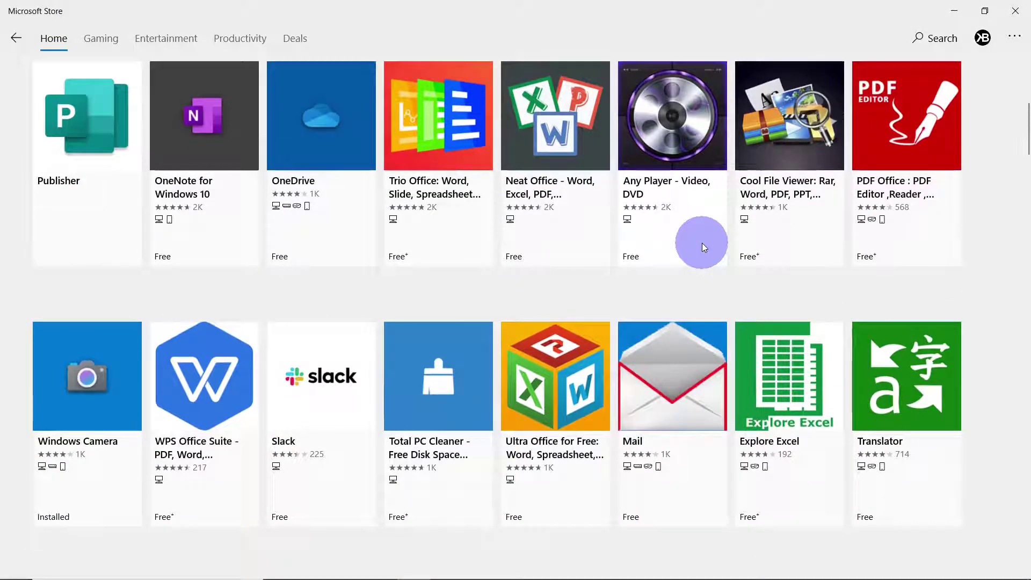
{"action": "scroll", "coordinate": [702, 243], "scroll_direction": "down", "scroll_amount": 3}
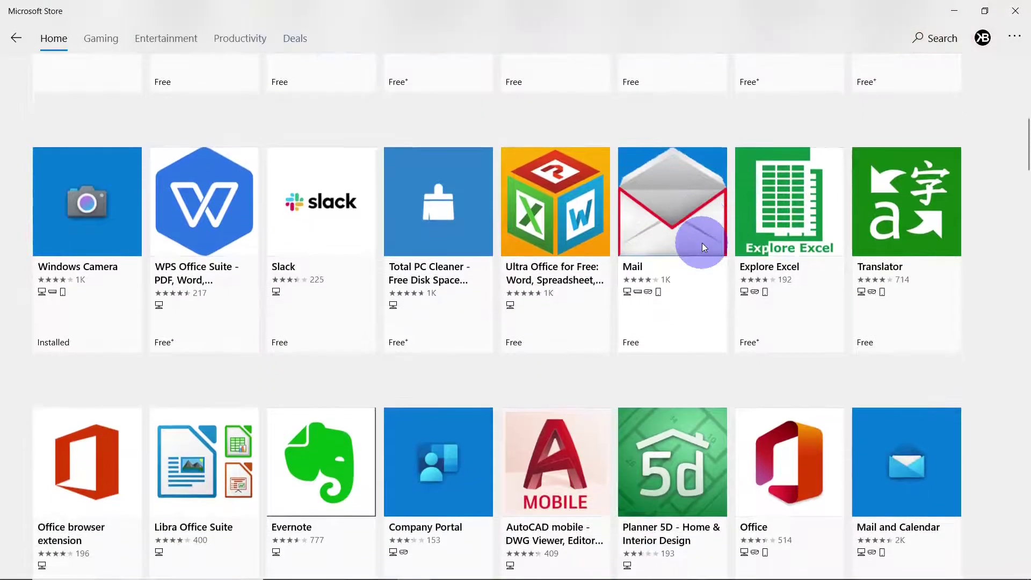
{"action": "scroll", "coordinate": [702, 243], "scroll_direction": "down", "scroll_amount": 2}
{"action": "scroll", "coordinate": [701, 243], "scroll_direction": "down", "scroll_amount": 2}
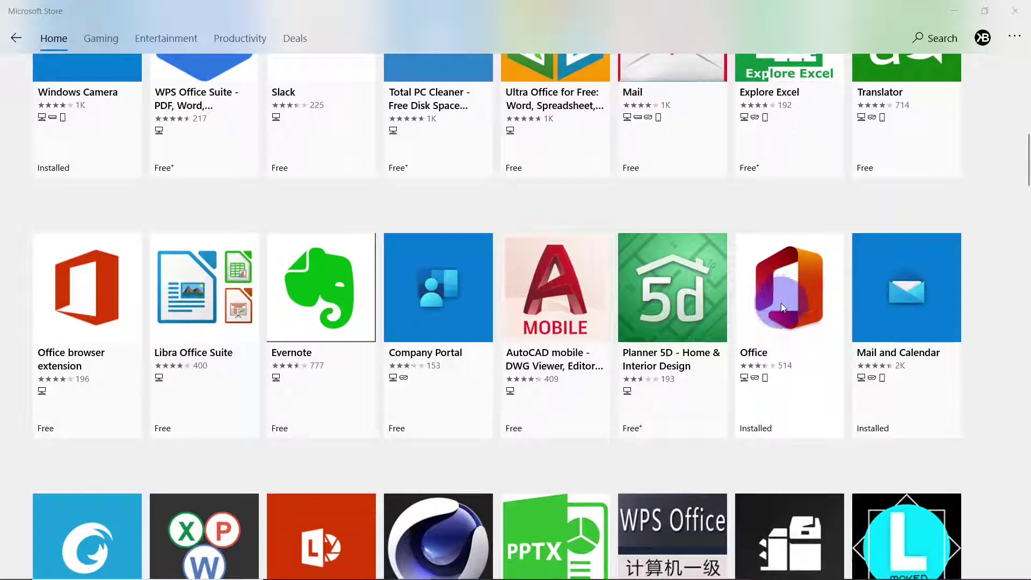
Open the Office app's store page and wait until it reports 'This product is installed.'
{"action": "left_click", "coordinate": [790, 414]}
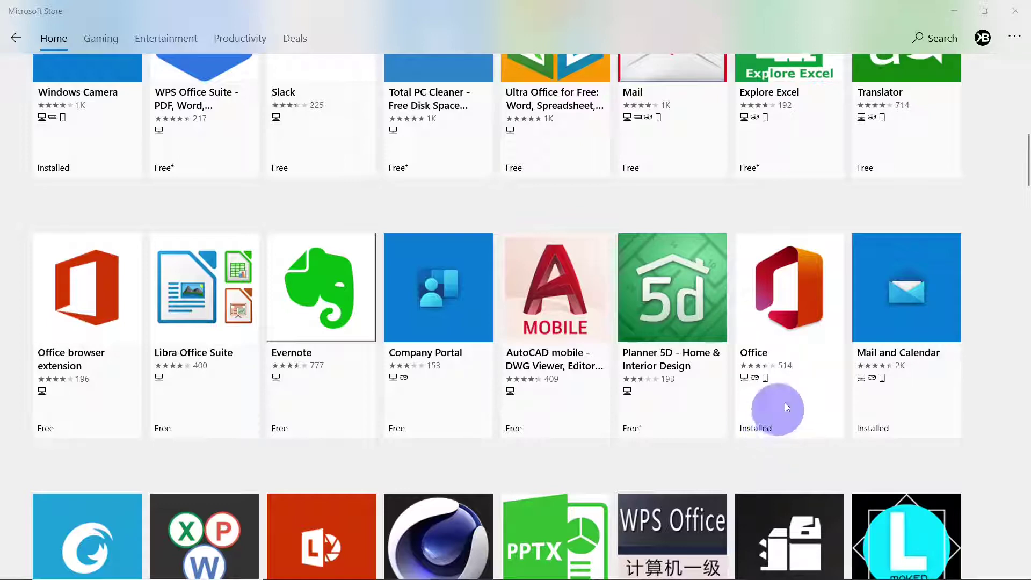
{"action": "left_click", "coordinate": [798, 298]}
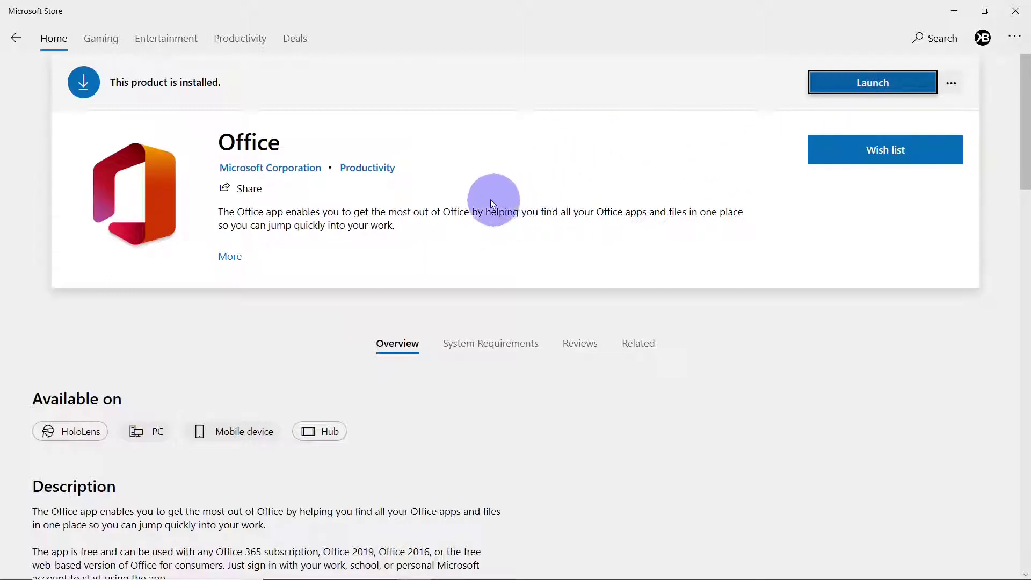
Launch the Office app, then close both it and the Microsoft Store window
{"action": "left_click", "coordinate": [871, 94]}
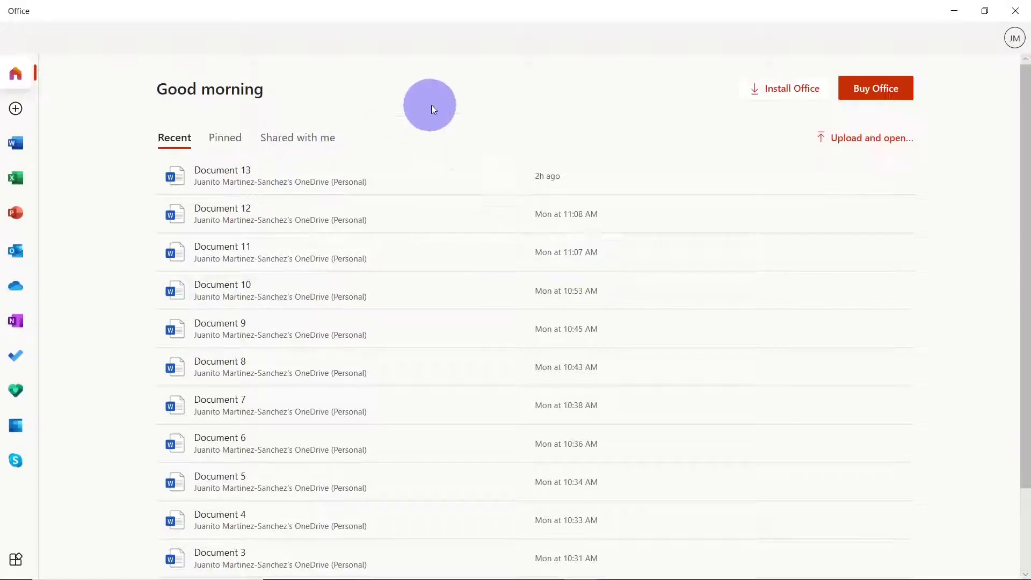
{"action": "left_click", "coordinate": [1015, 12]}
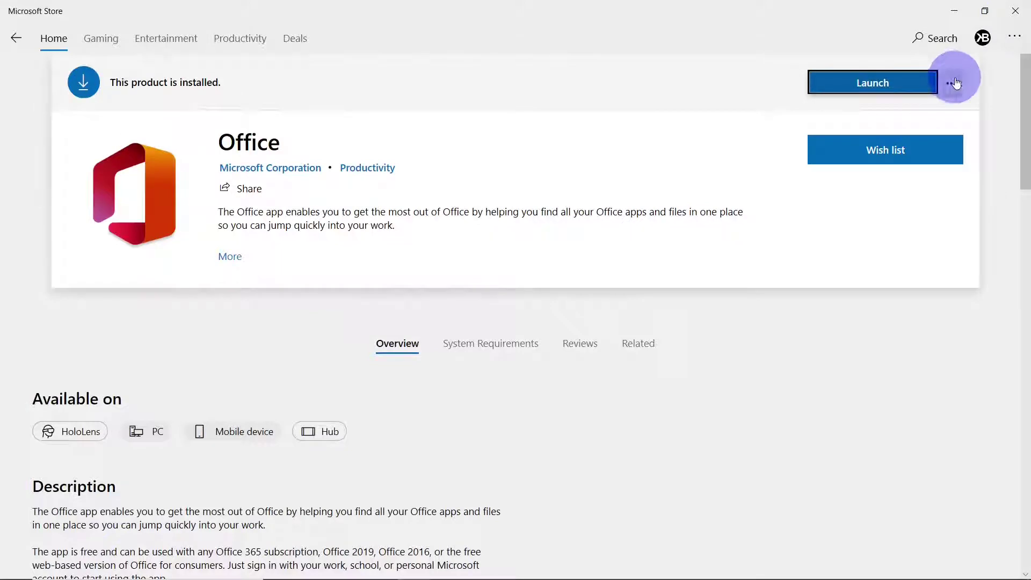
{"action": "left_click", "coordinate": [1015, 10]}
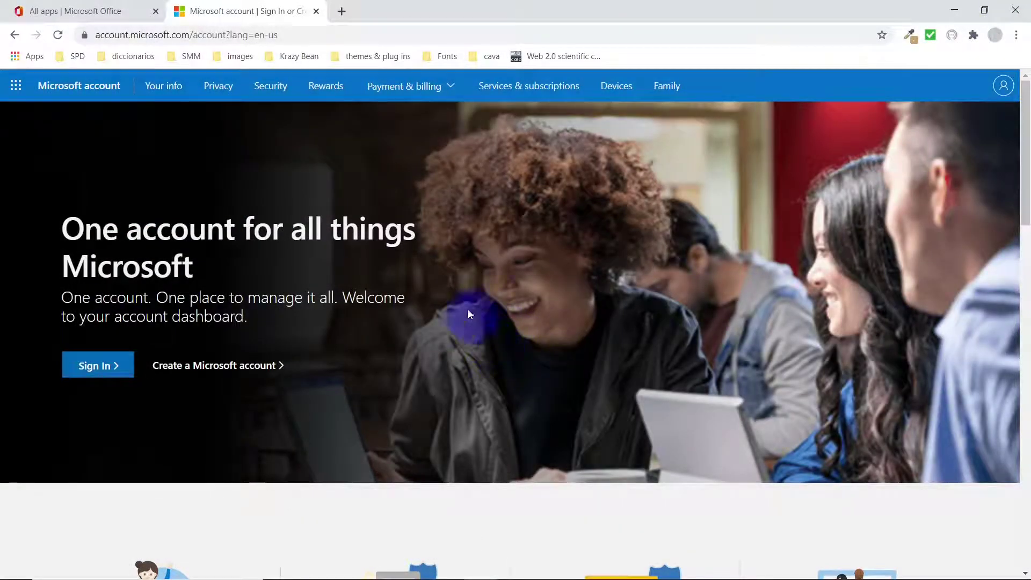
Switch to the 'All apps | Microsoft Office' Chrome tab and go to the office.com home page
{"action": "left_click", "coordinate": [92, 12]}
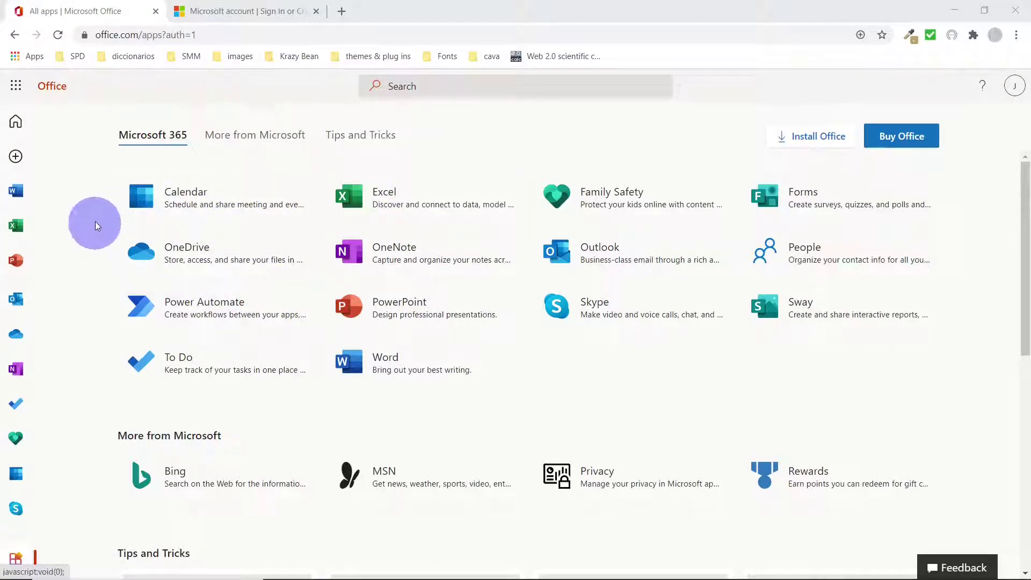
{"action": "left_click", "coordinate": [16, 123]}
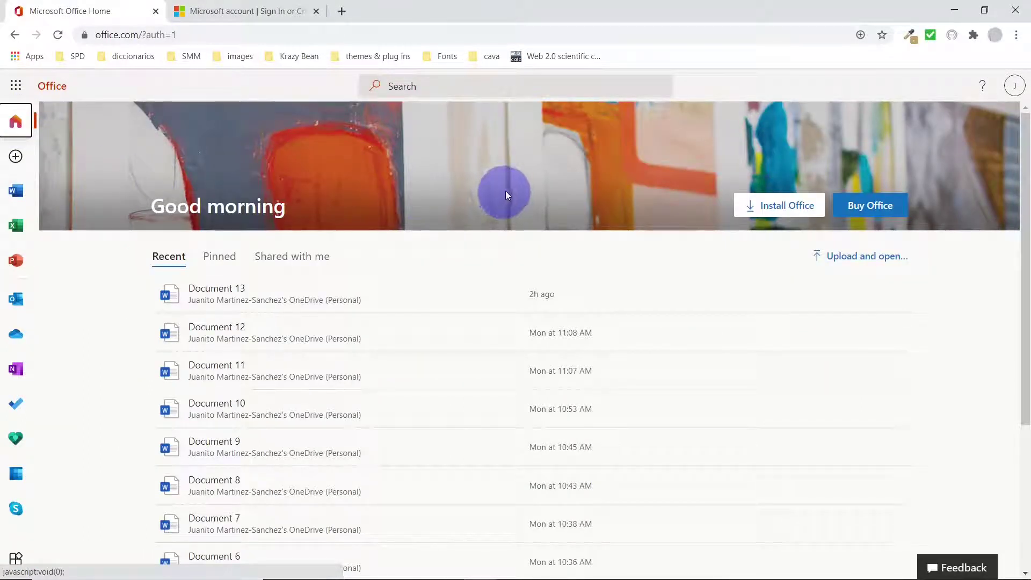
{"action": "scroll", "coordinate": [442, 217], "scroll_direction": "down", "scroll_amount": 3}
{"action": "scroll", "coordinate": [435, 219], "scroll_direction": "up", "scroll_amount": 3}
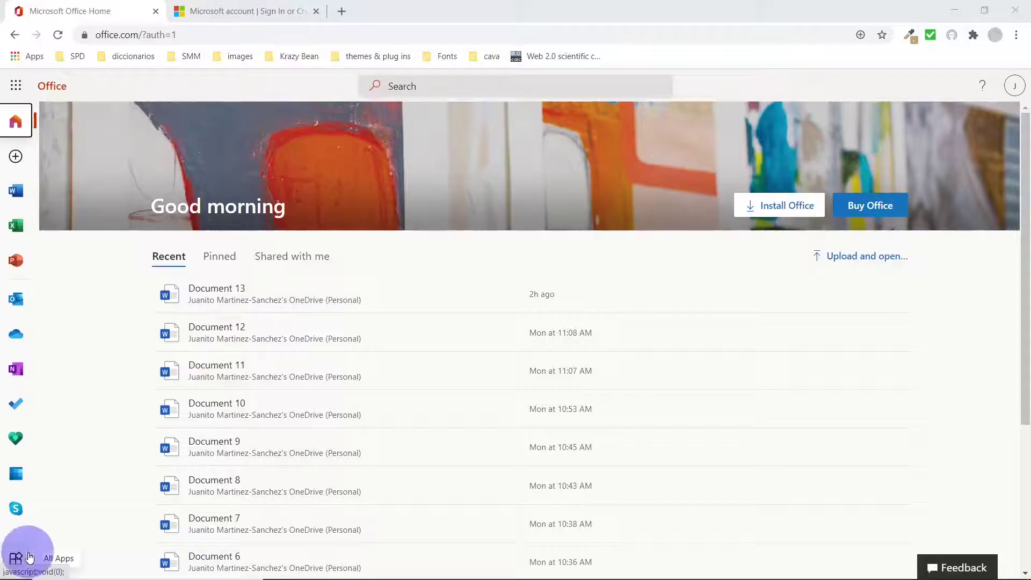
Show the All apps page listing Calendar through Word, plus Bing, MSN and Rewards
{"action": "left_click", "coordinate": [14, 559]}
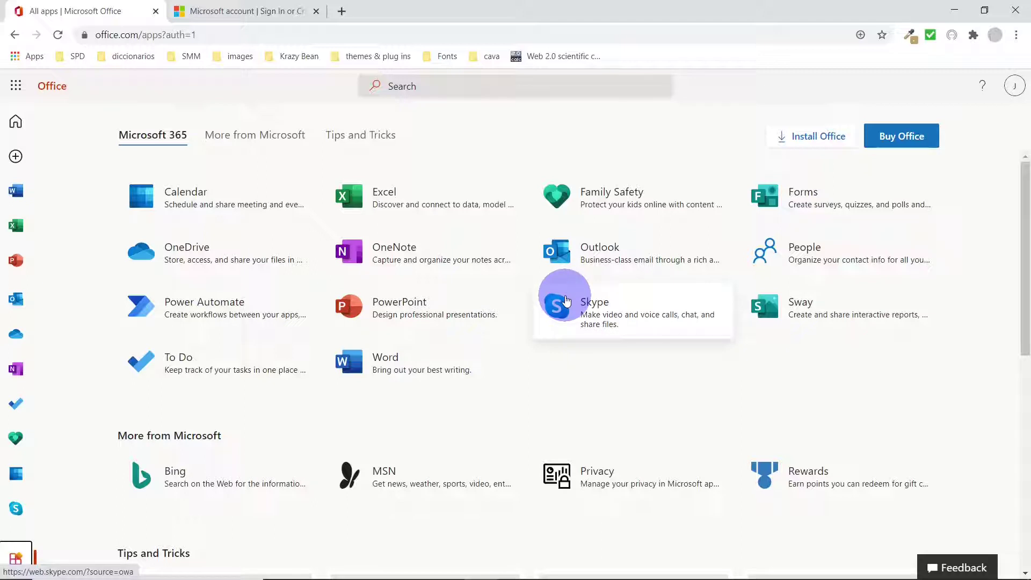
Go to the Word start page and create a new blank document, Document 14
{"action": "left_click", "coordinate": [18, 197]}
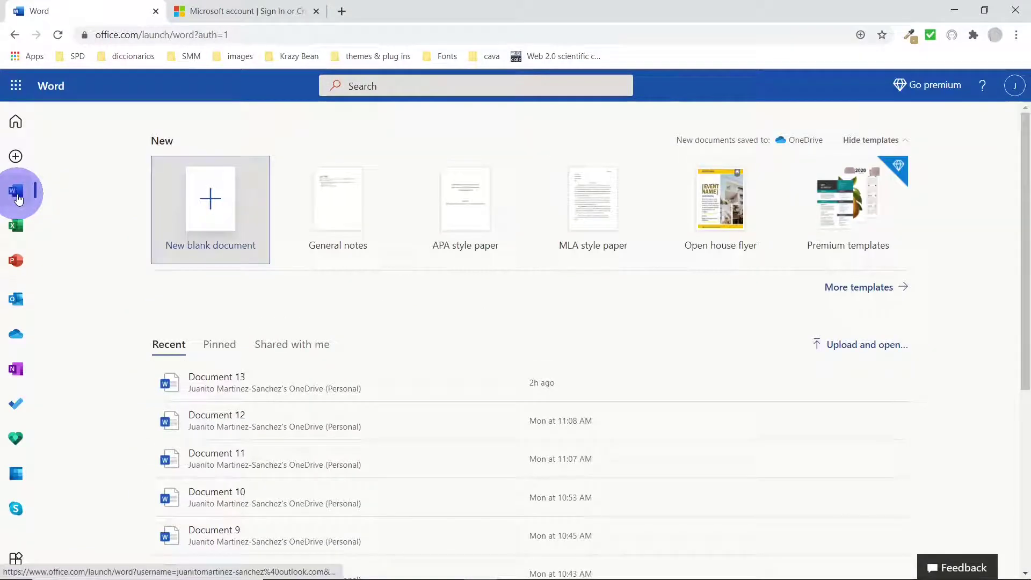
{"action": "left_click", "coordinate": [198, 218]}
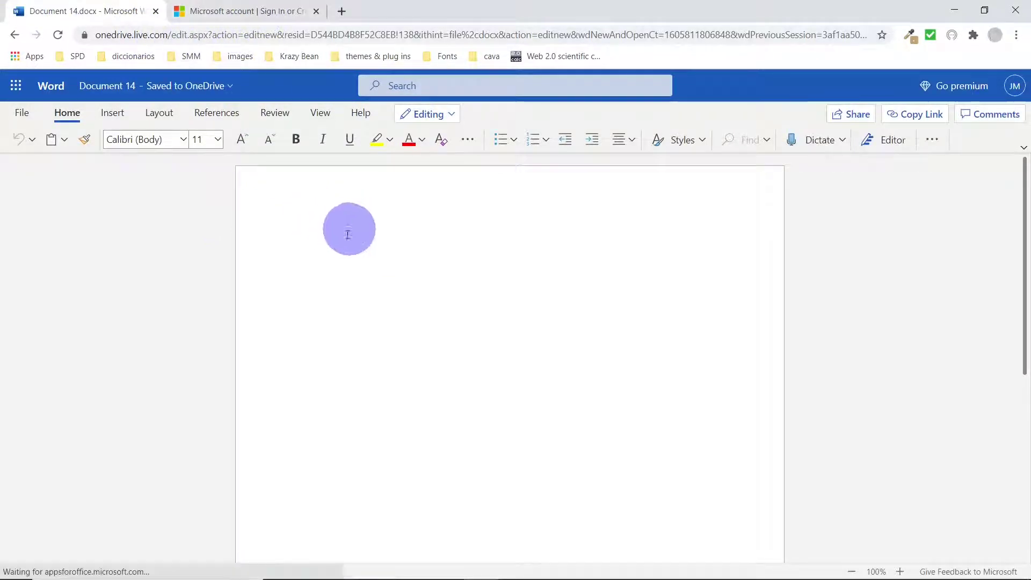
{"action": "left_click", "coordinate": [16, 91]}
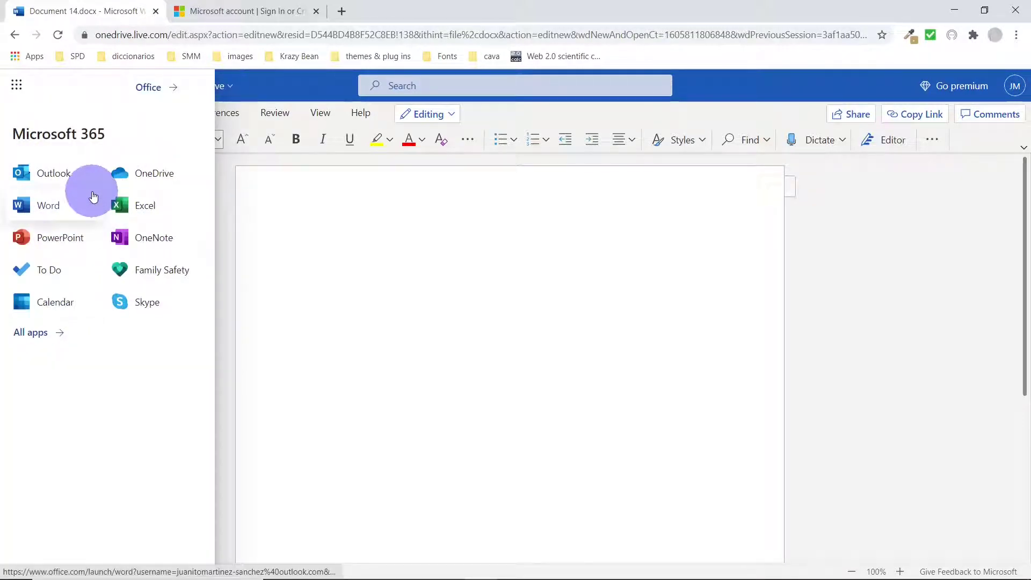
Go to PowerPoint and create a new Madison-themed presentation with one title slide
{"action": "left_click", "coordinate": [55, 245]}
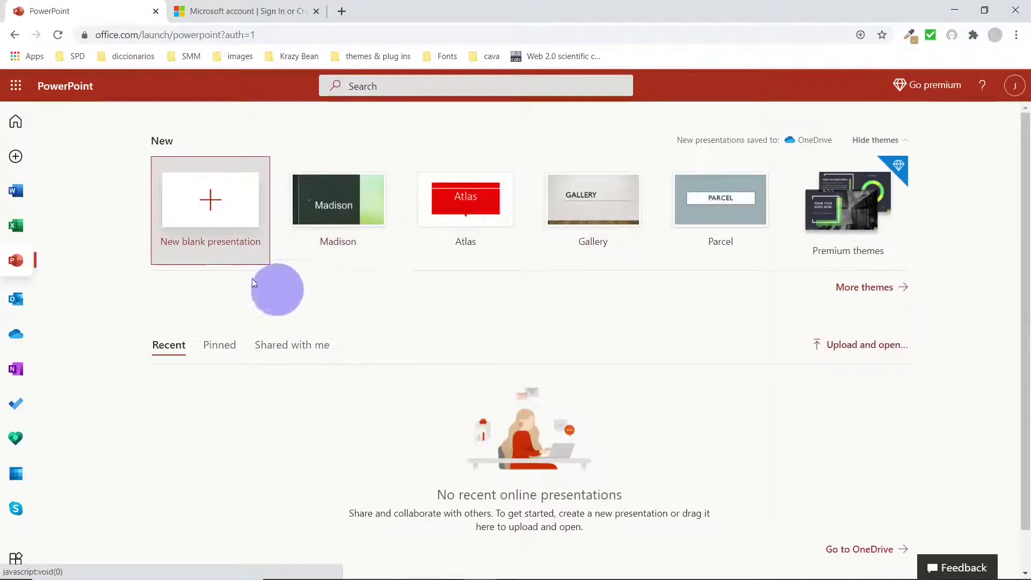
{"action": "left_click", "coordinate": [348, 221]}
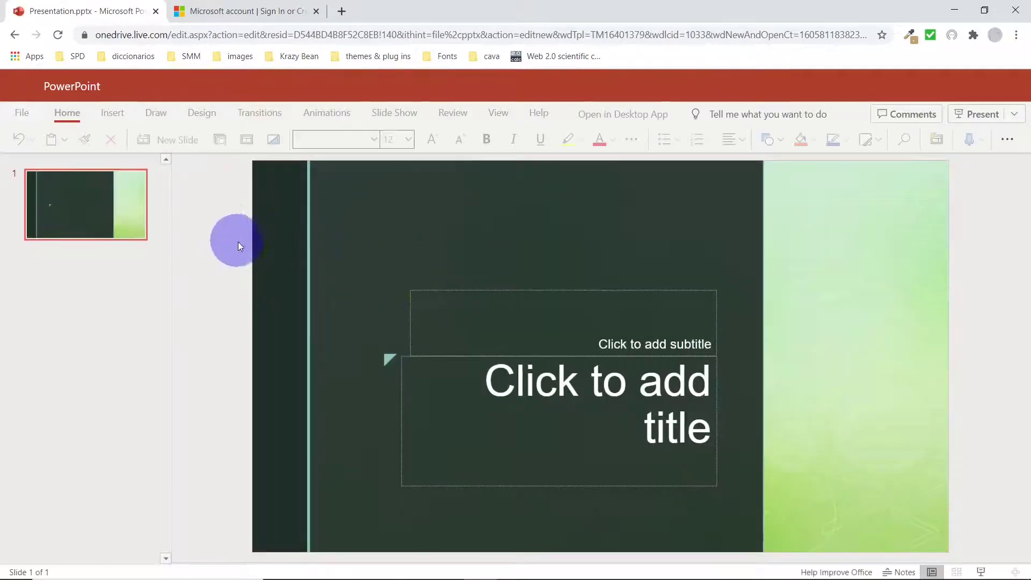
{"action": "left_click", "coordinate": [18, 56]}
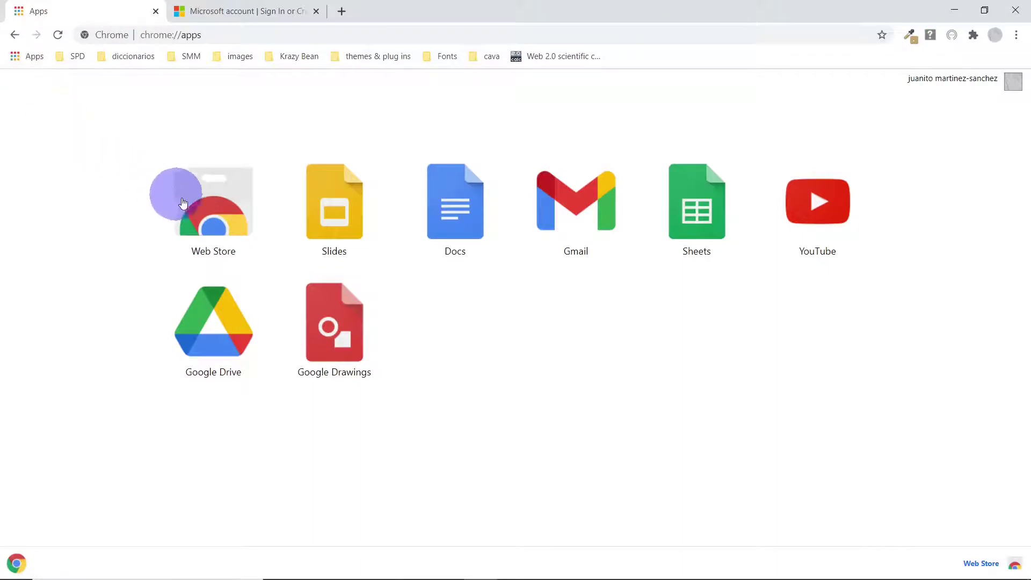
{"action": "left_click", "coordinate": [15, 36]}
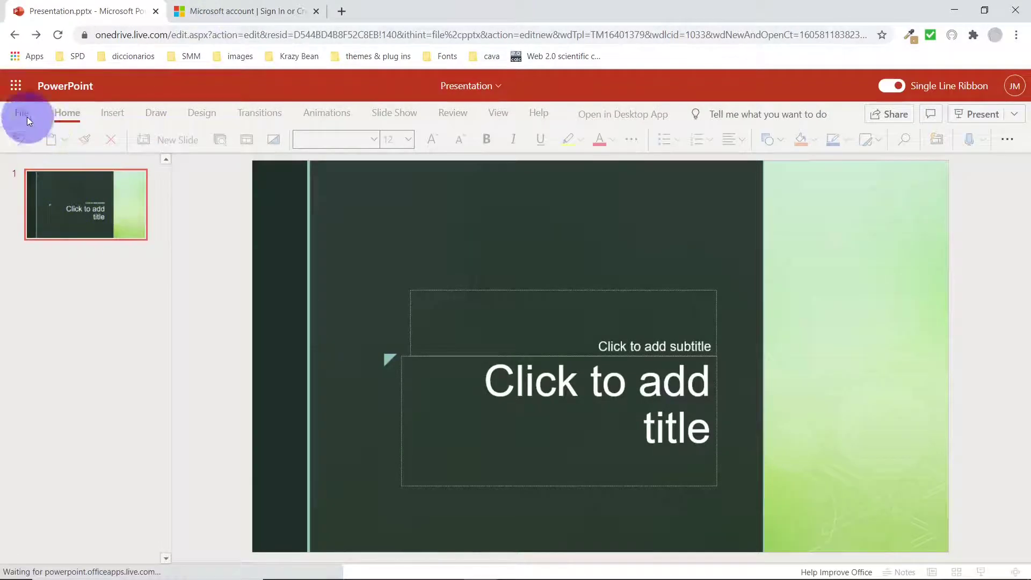
Visit the OneDrive files area, then go to the Excel start page through the app launcher
{"action": "left_click", "coordinate": [17, 88]}
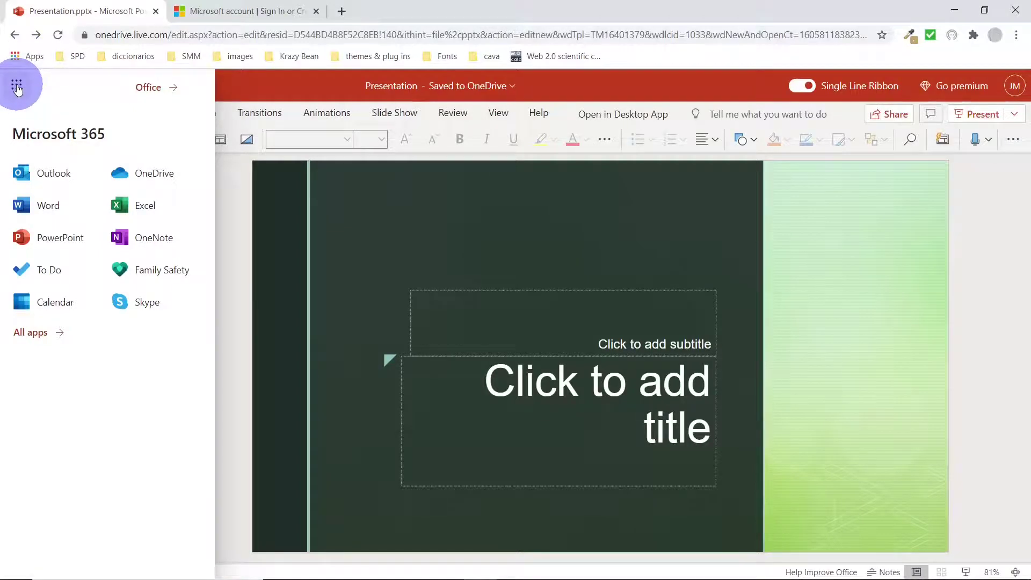
{"action": "left_click", "coordinate": [59, 181]}
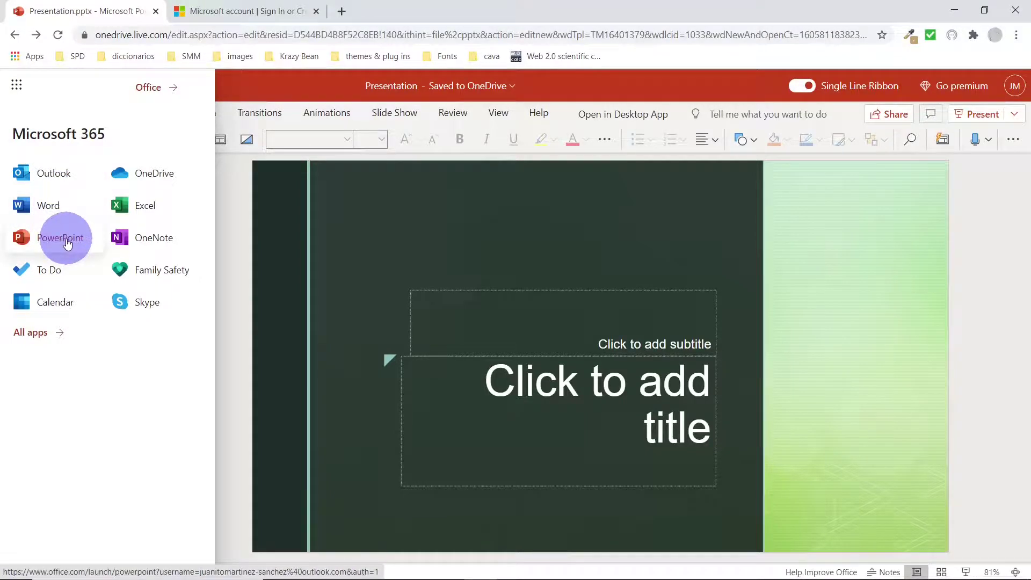
{"action": "left_click", "coordinate": [150, 180]}
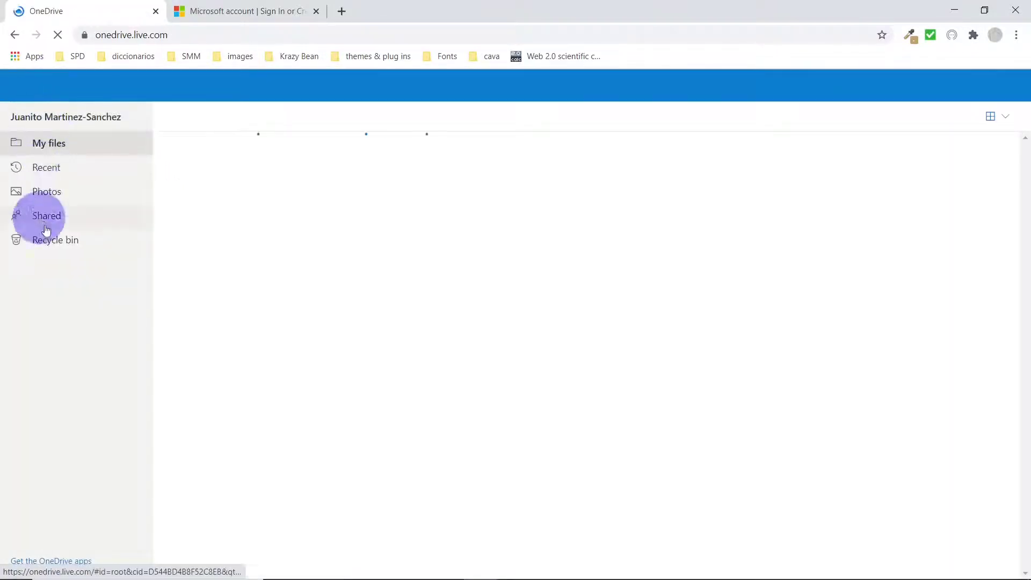
{"action": "left_click", "coordinate": [19, 91]}
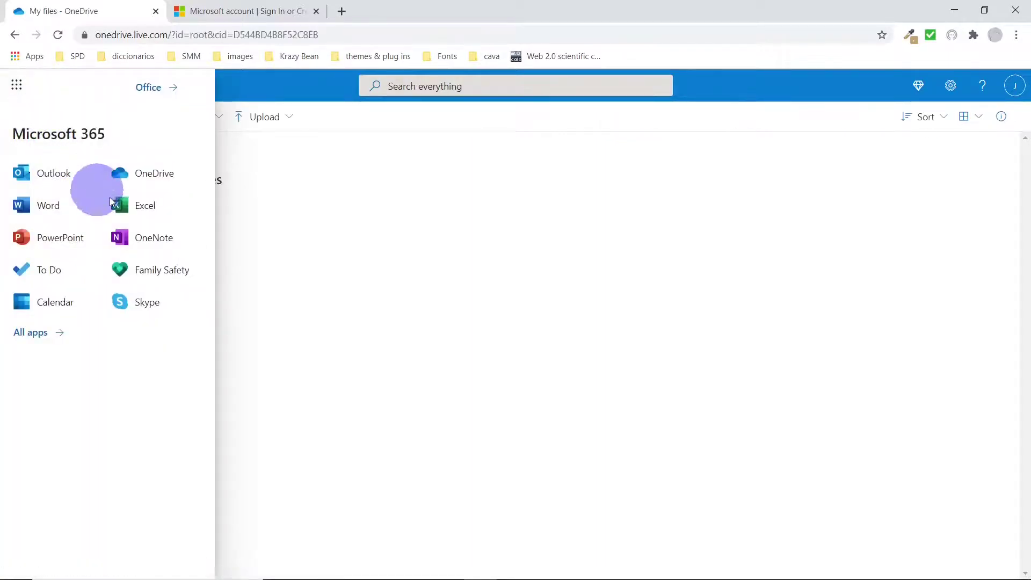
{"action": "left_click", "coordinate": [142, 208]}
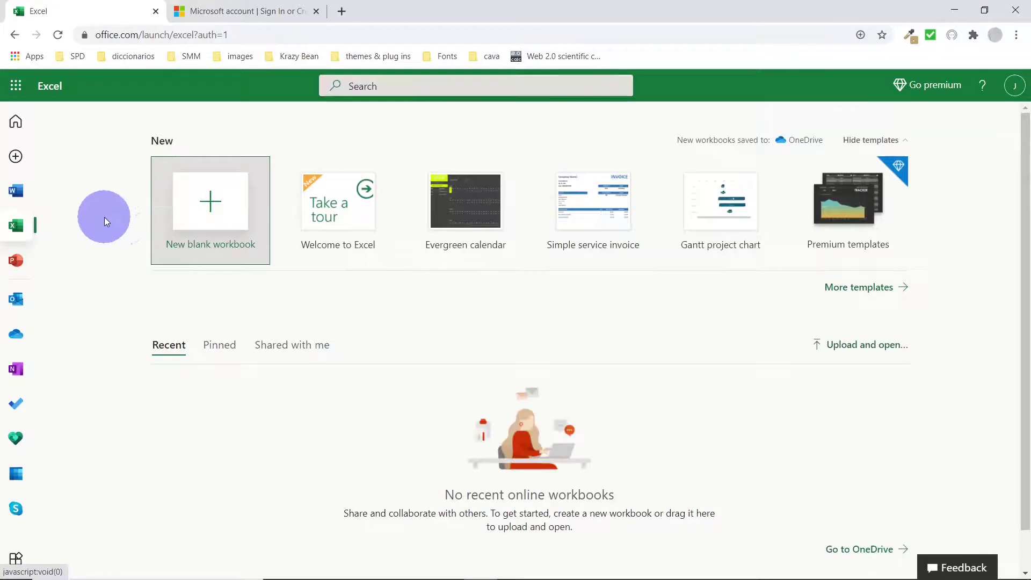
Create a workbook from the Simple service invoice template, then show the full Microsoft 365 apps list
{"action": "left_click", "coordinate": [599, 224]}
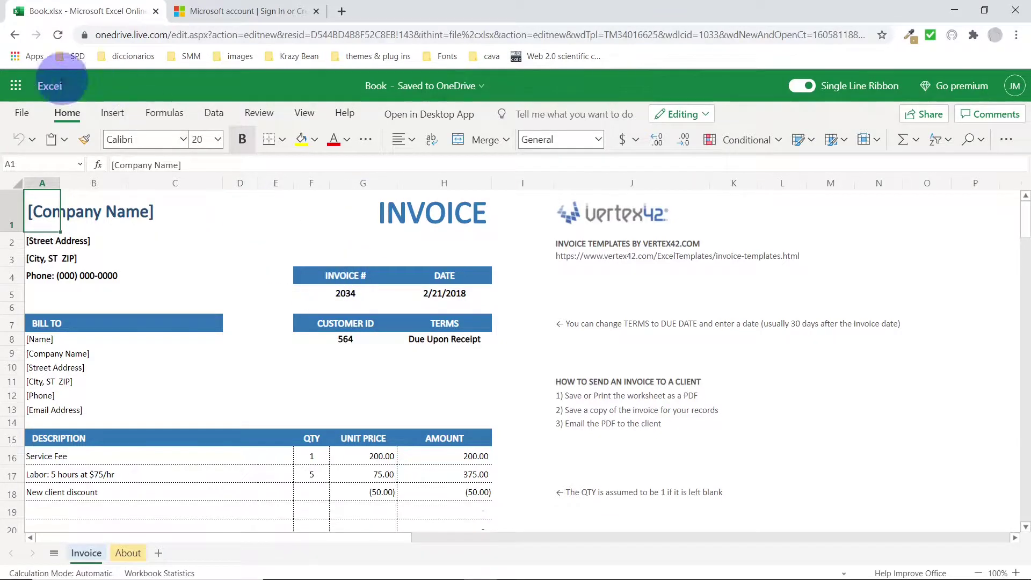
{"action": "left_click", "coordinate": [18, 87]}
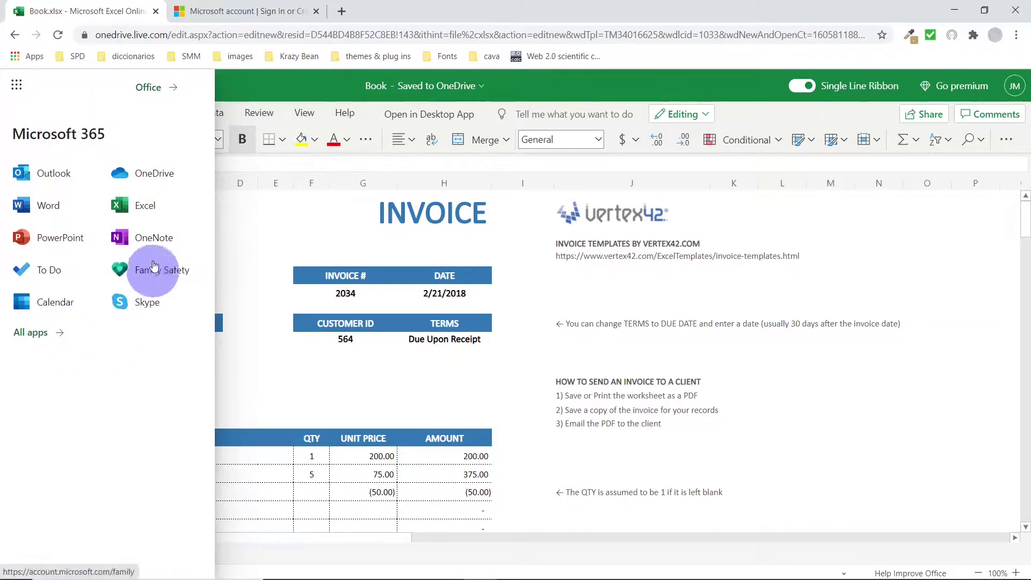
{"action": "left_click", "coordinate": [53, 320]}
{"action": "left_click", "coordinate": [41, 333]}
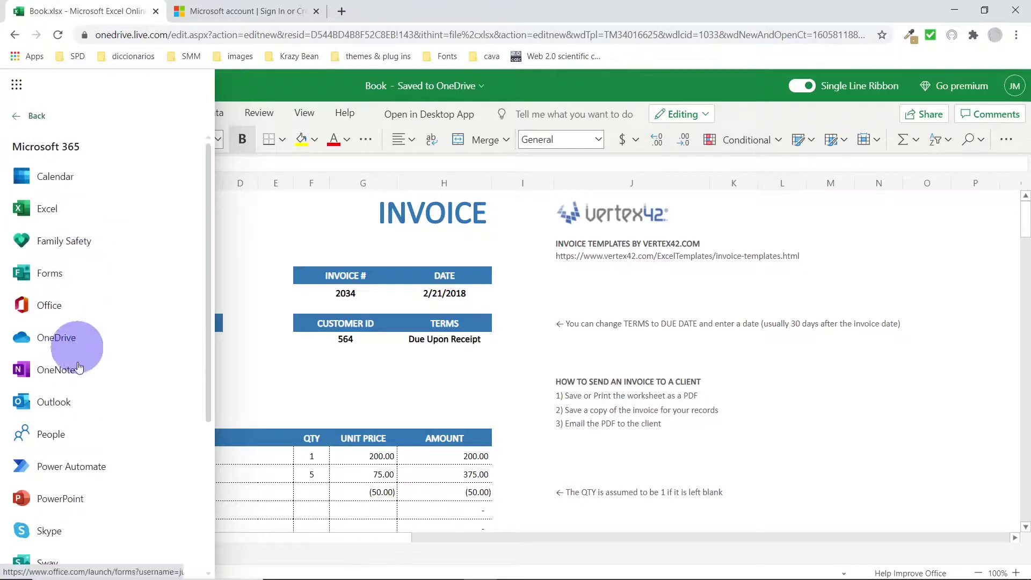
{"action": "scroll", "coordinate": [81, 422], "scroll_direction": "down", "scroll_amount": 4}
{"action": "scroll", "coordinate": [86, 397], "scroll_direction": "up", "scroll_amount": 4}
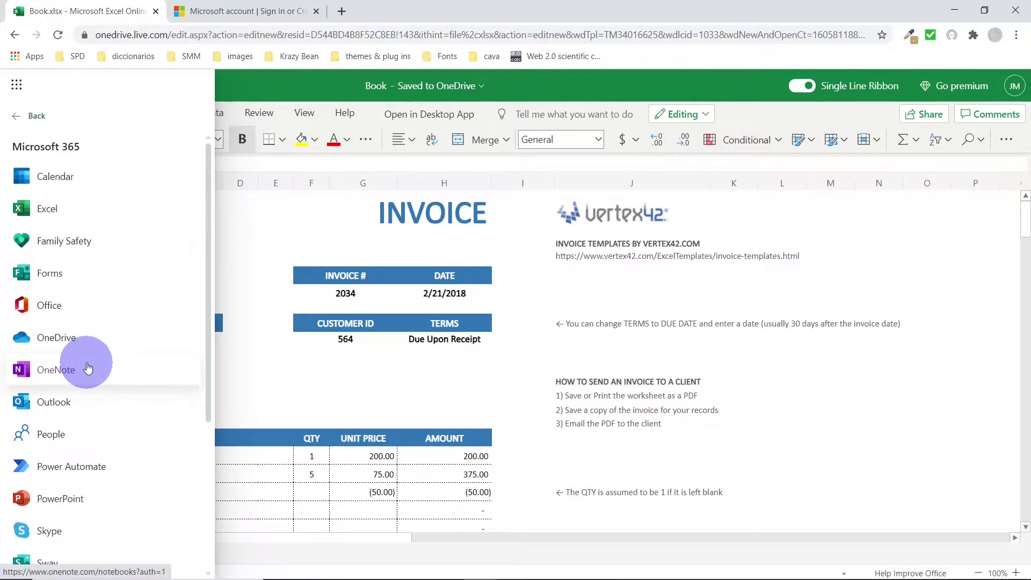